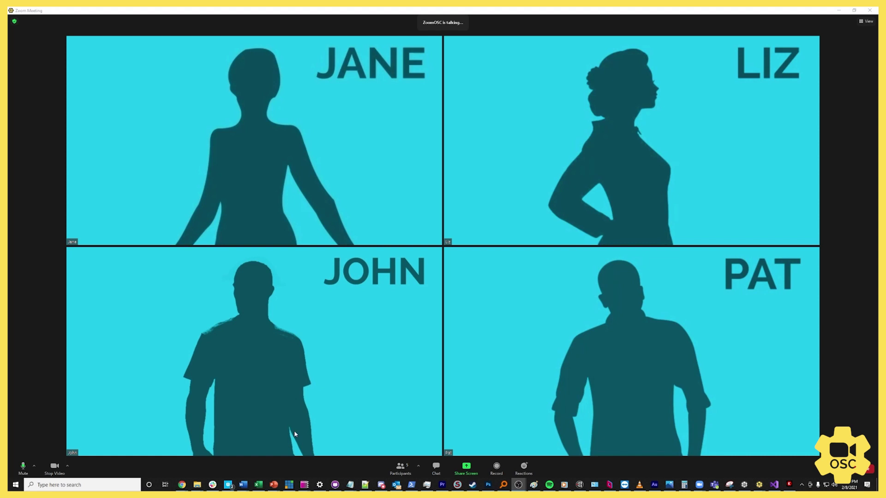
Switch from the Zoom meeting to the two-slide Presentation2 in PowerPoint
left_click(273, 484)
left_click(309, 454)
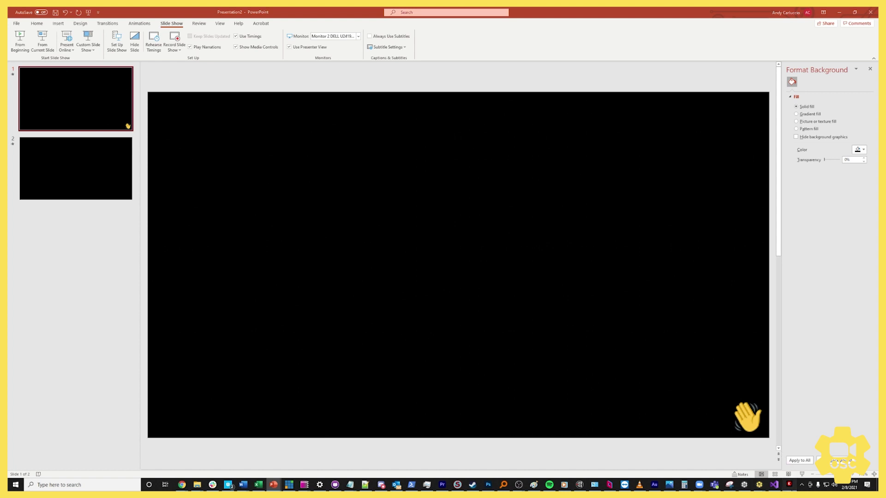
Drag the OSC Keypress window from the screen edge over the middle of the slide
left_click_drag(7, 258, 545, 179)
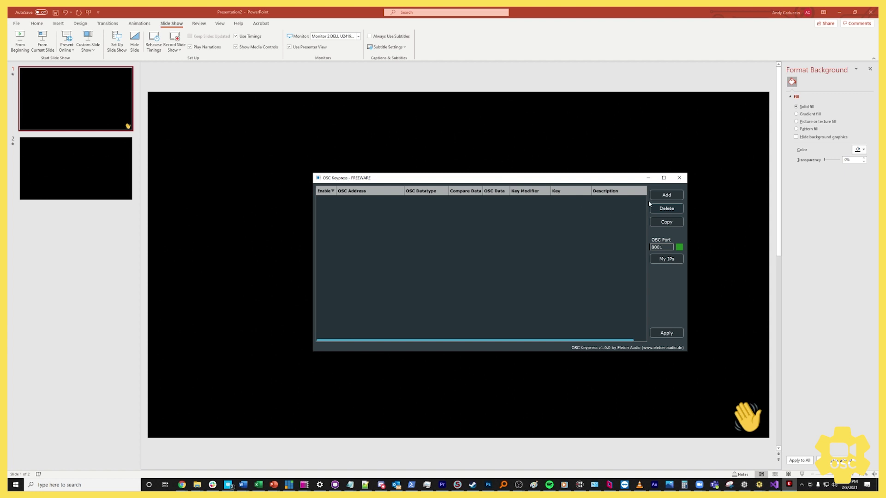
Add a new rule with OSC address /zoomosc/user/raiseHand
left_click(659, 195)
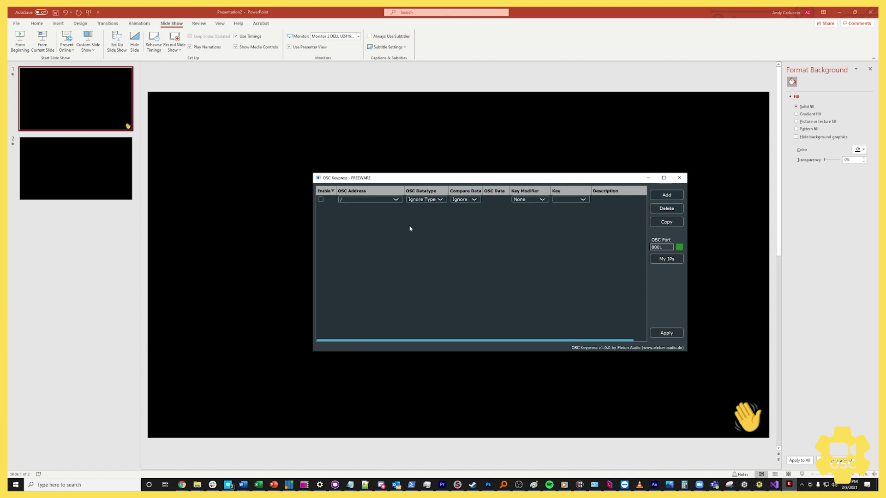
left_click(365, 199)
type("zoomosc/user/raiseHand")
key("Return")
Set the rule to send Space with no modifier, described as 'Advance slide'
left_click(542, 199)
left_click(541, 200)
left_click(585, 200)
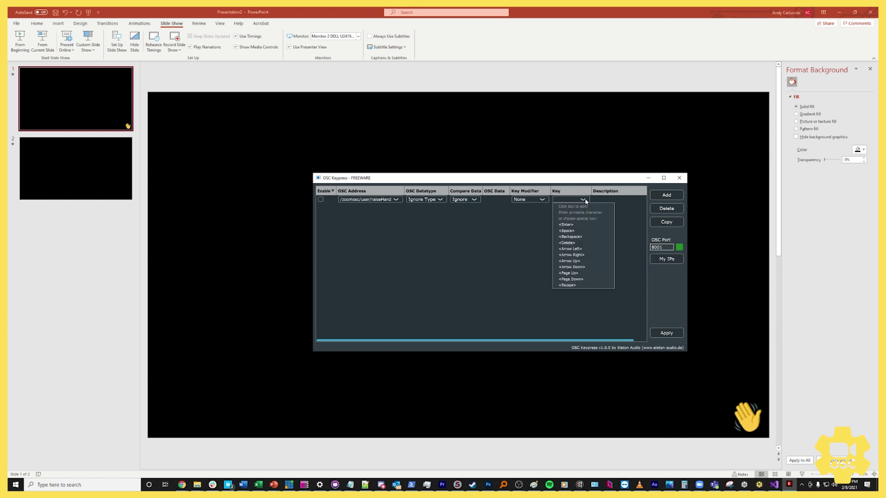
left_click(570, 233)
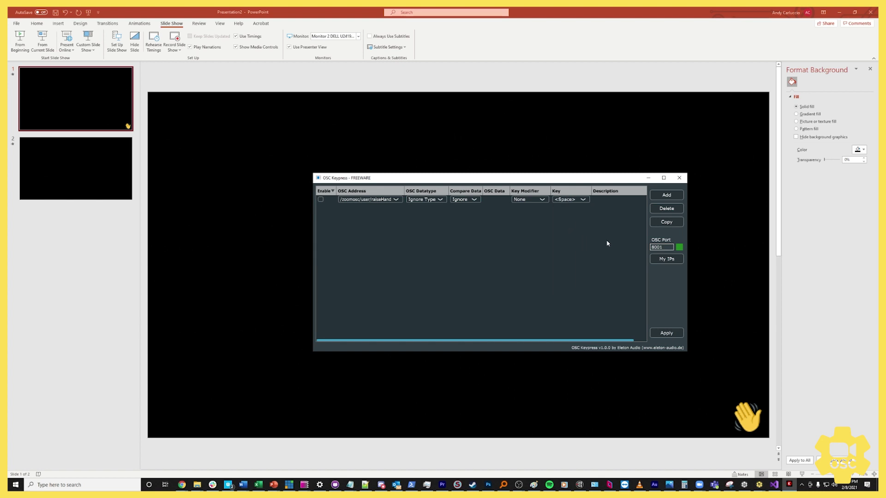
left_click(598, 199)
type("Advance slide")
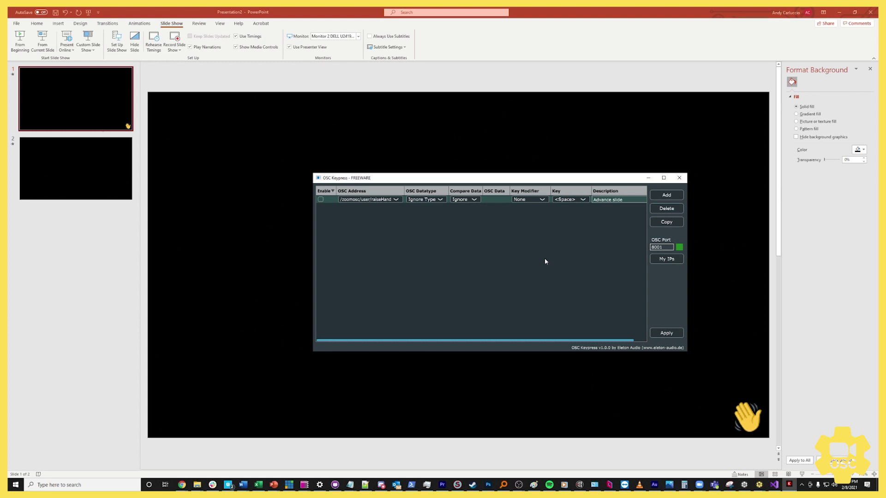
key("Return")
Check ZoomOSC's transmission port 8001 against OSC Keypress's port and rearrange both windows
left_click(743, 485)
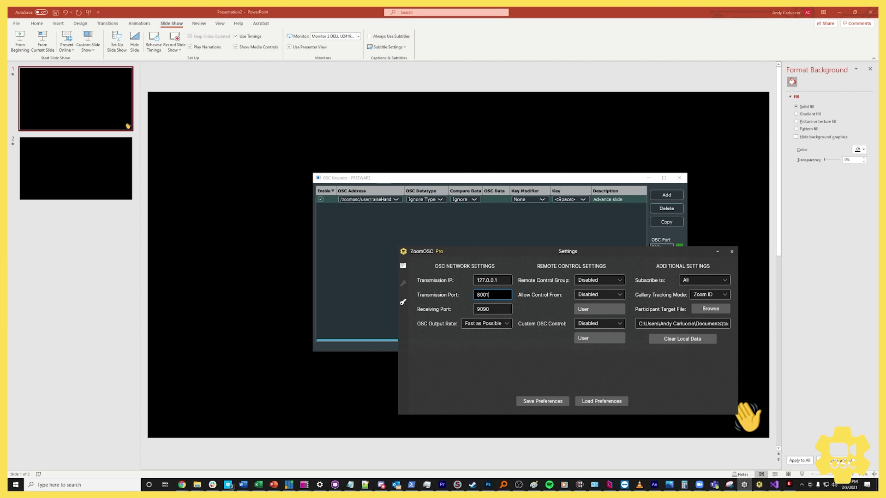
left_click_drag(525, 255, 482, 282)
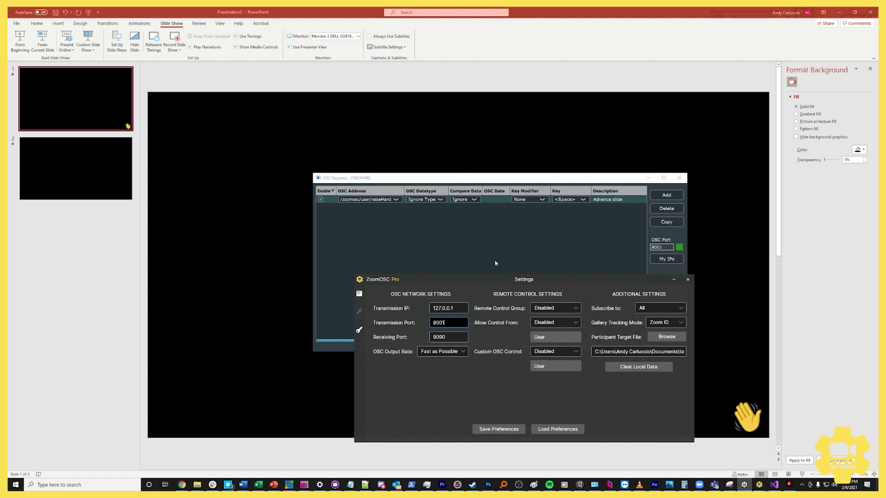
mouse_move(429, 180)
left_mouse_down()
mouse_move(407, 180)
mouse_move(419, 178)
left_mouse_up()
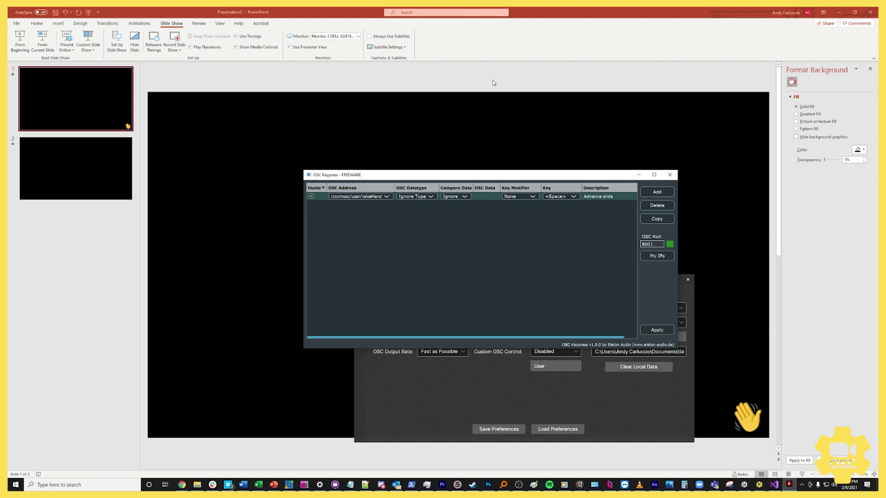
Start the slideshow from the beginning in a smaller, centred Presenter View window
left_click(90, 13)
left_click(89, 12)
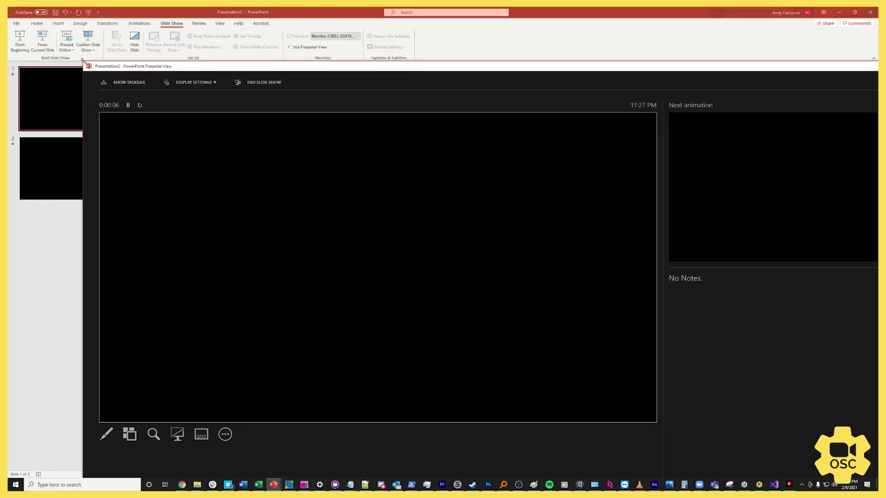
left_click_drag(87, 63, 481, 359)
double_click(520, 368)
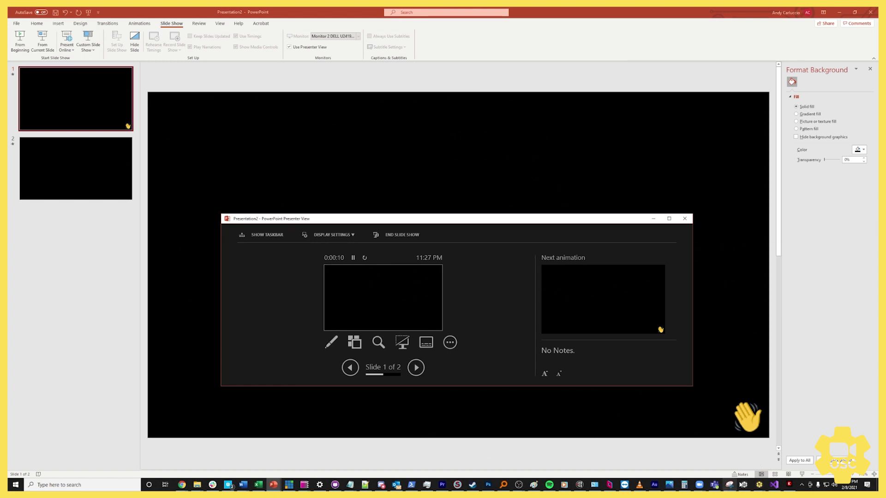
left_click(761, 486)
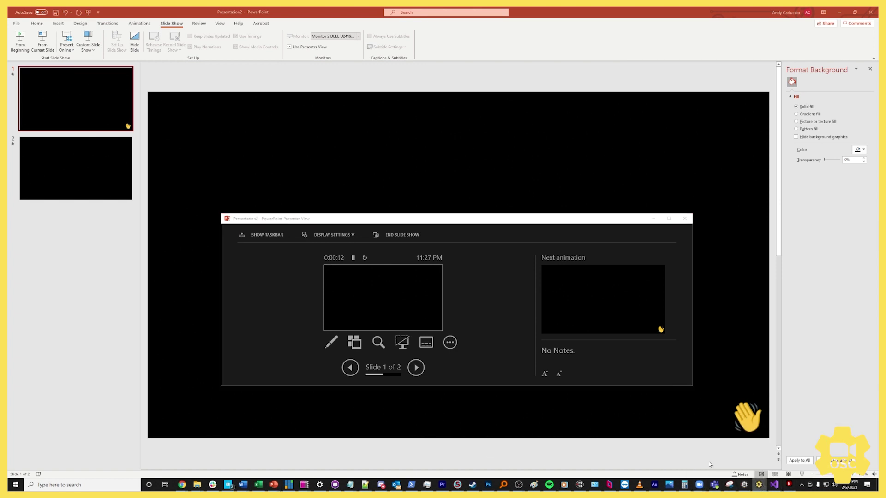
Switch to Zoom, restore the meeting to a smaller window, and bring vMix forward
key("alt+Tab")
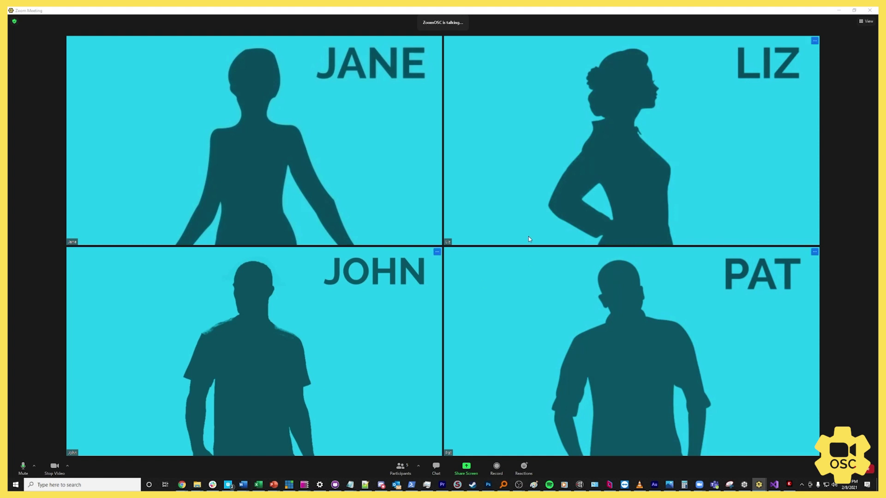
left_click_drag(71, 25, 130, 102)
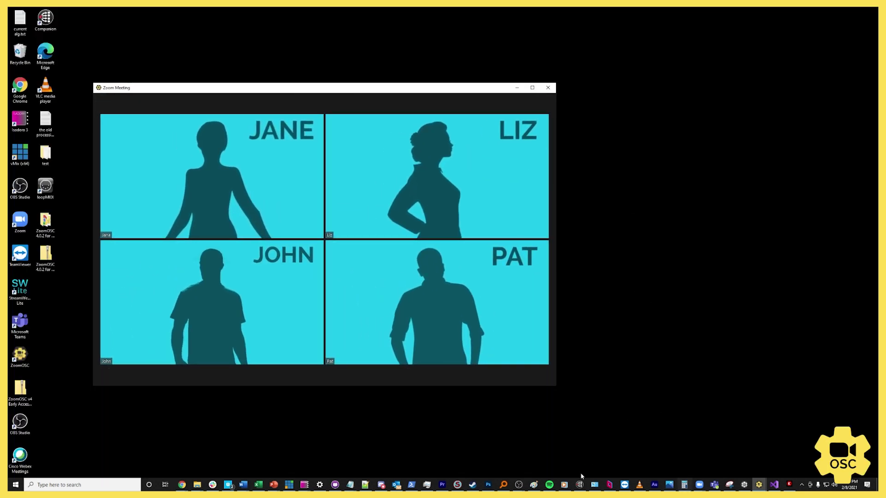
left_click(288, 485)
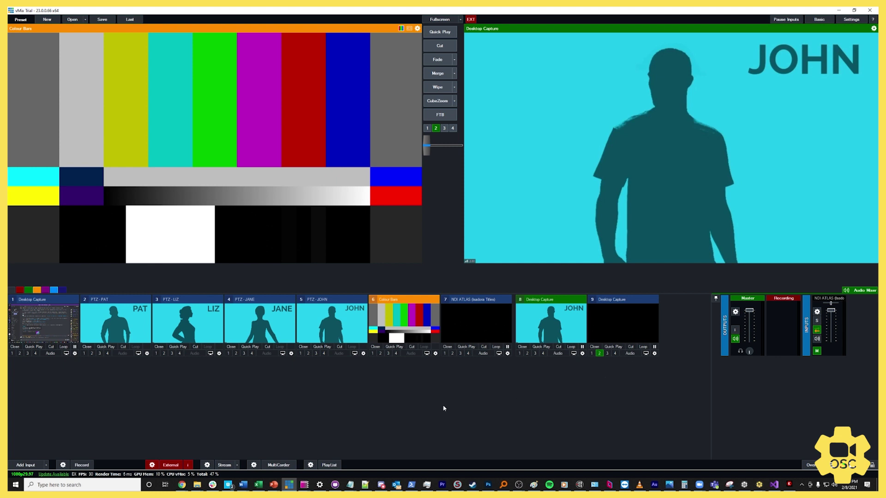
Bring the Zoom meeting in front of vMix and shift it slightly left
mouse_move(759, 484)
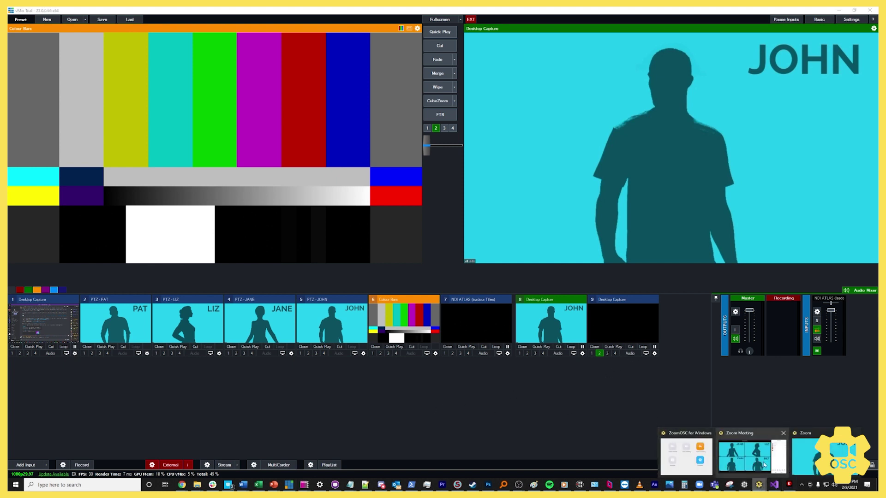
left_click(707, 461)
left_click_drag(355, 33, 338, 33)
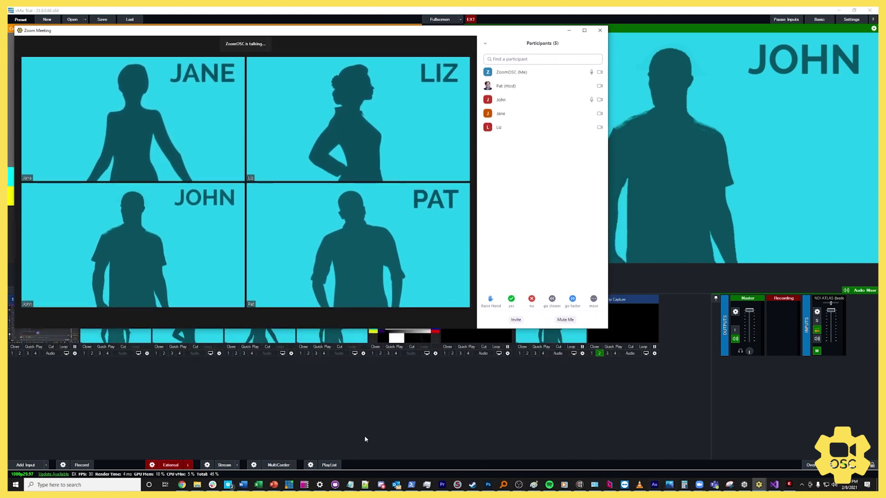
Bring PowerPoint Presenter View forward and reposition it over vMix
mouse_move(274, 485)
left_click(382, 454)
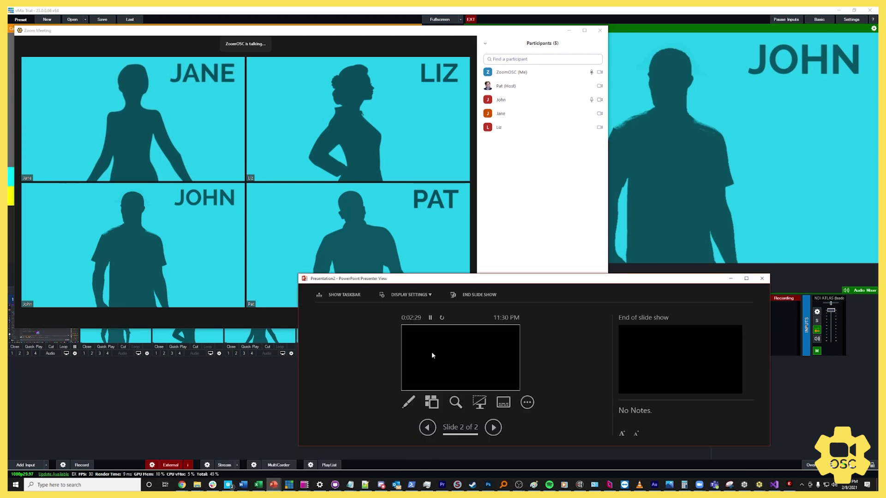
left_click_drag(402, 281, 365, 286)
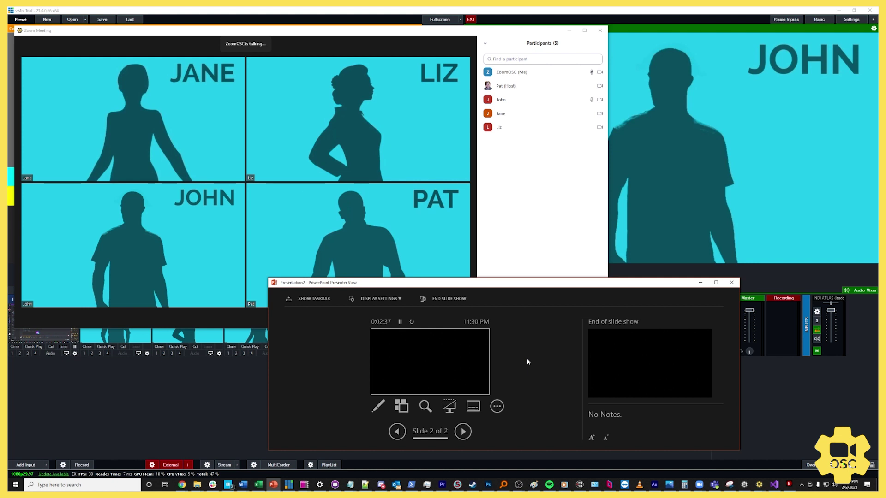
Step Presenter View back to slide 1 of 2
left_click(398, 432)
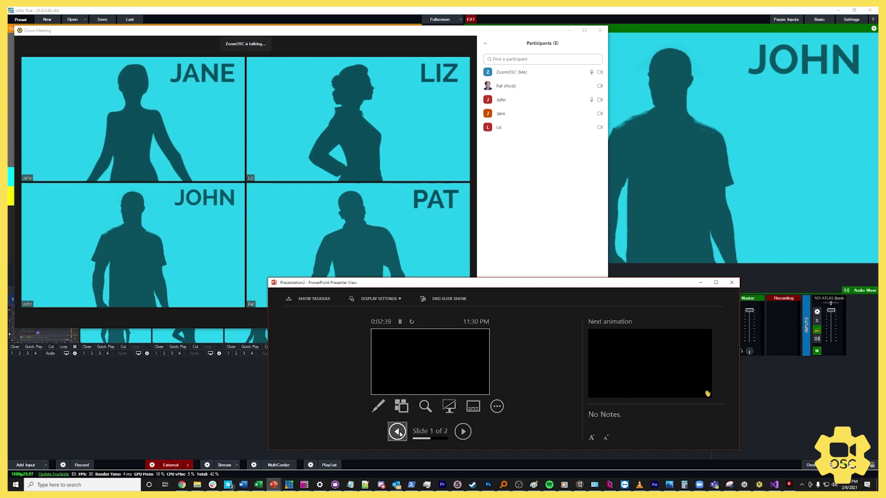